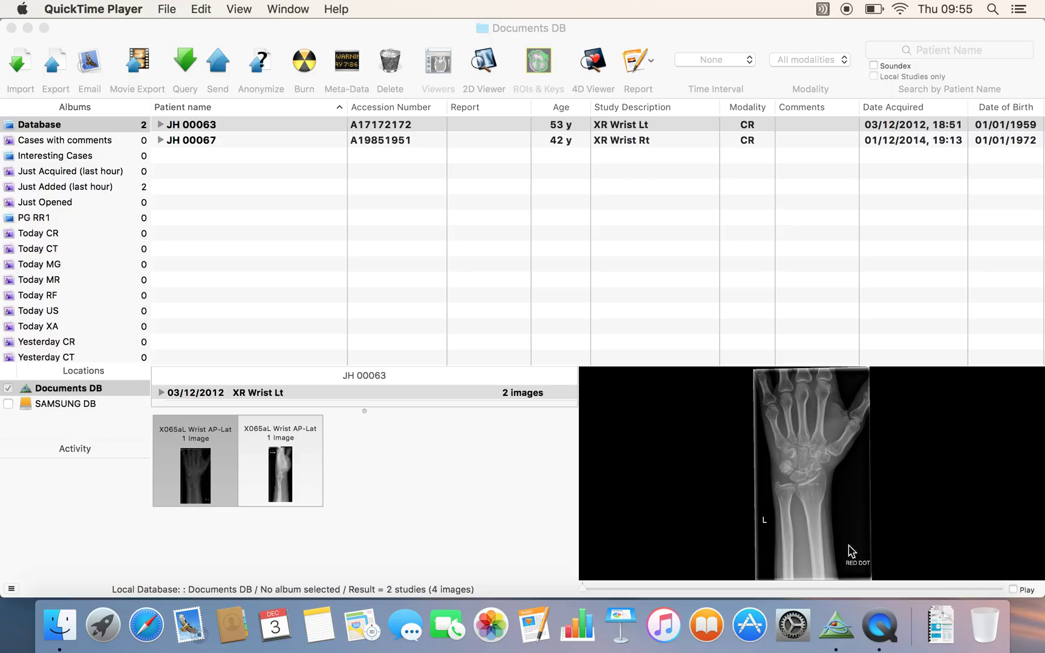
pyautogui.doubleClick(259, 124)
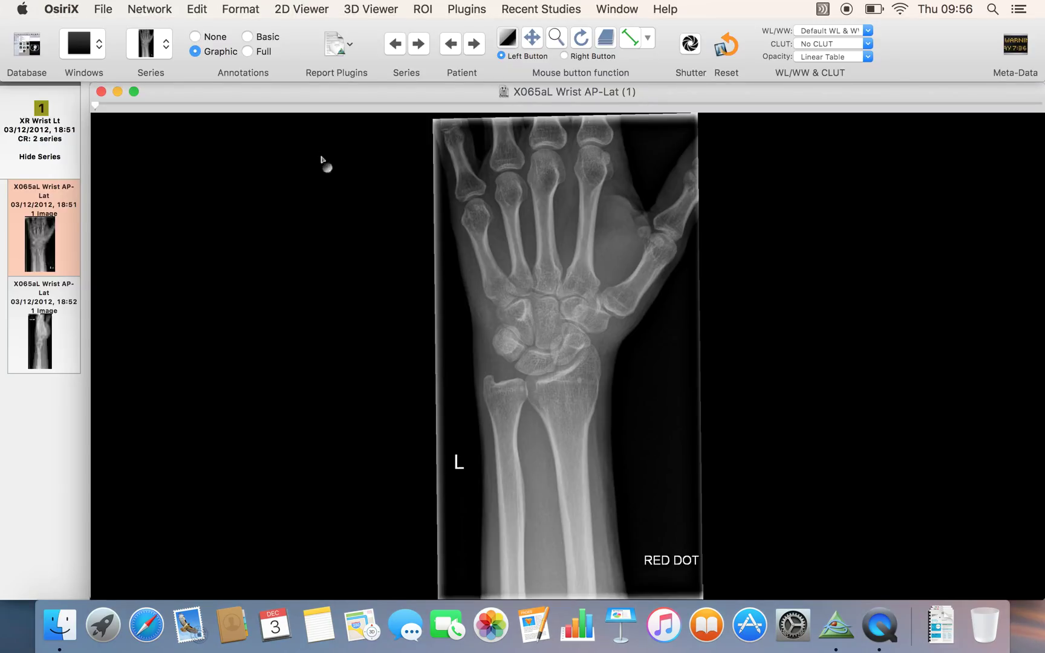
pyautogui.click(47, 335)
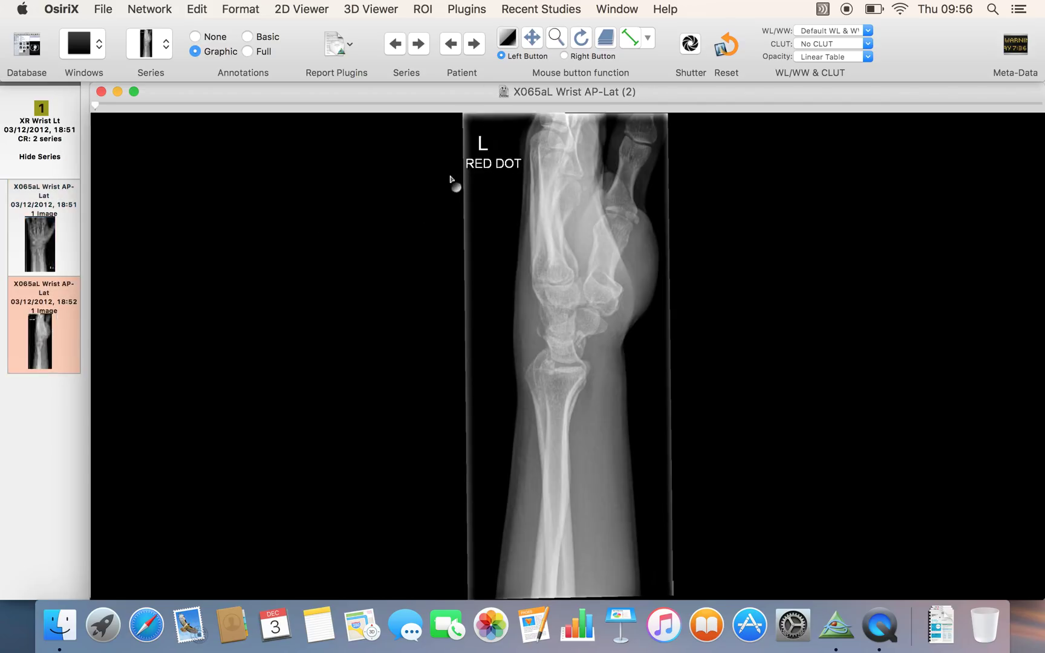
pyautogui.click(37, 230)
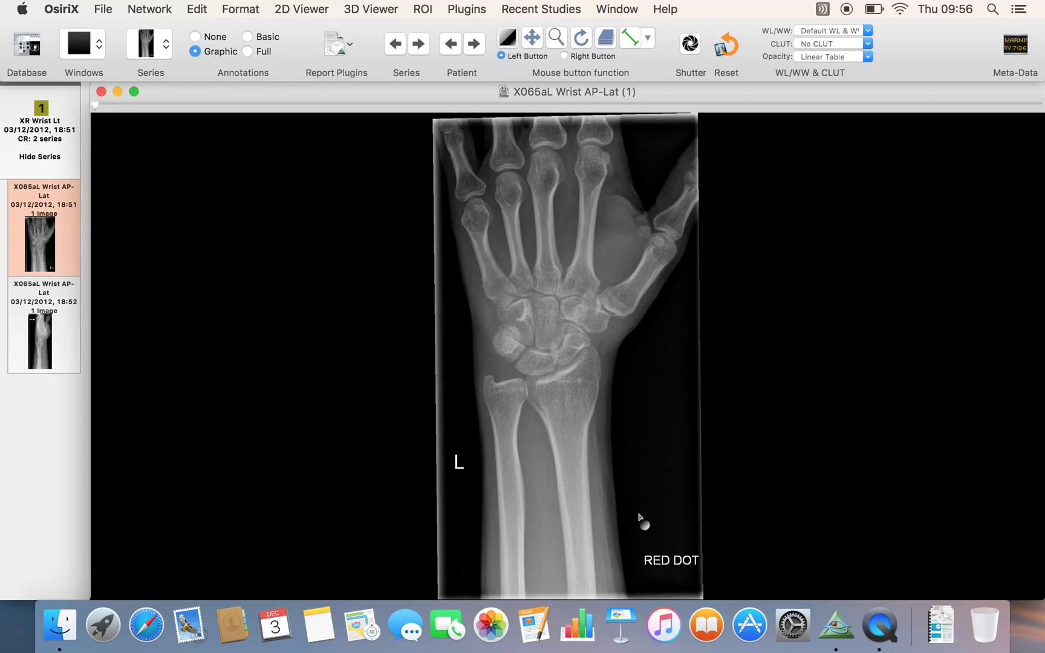
pyautogui.click(648, 40)
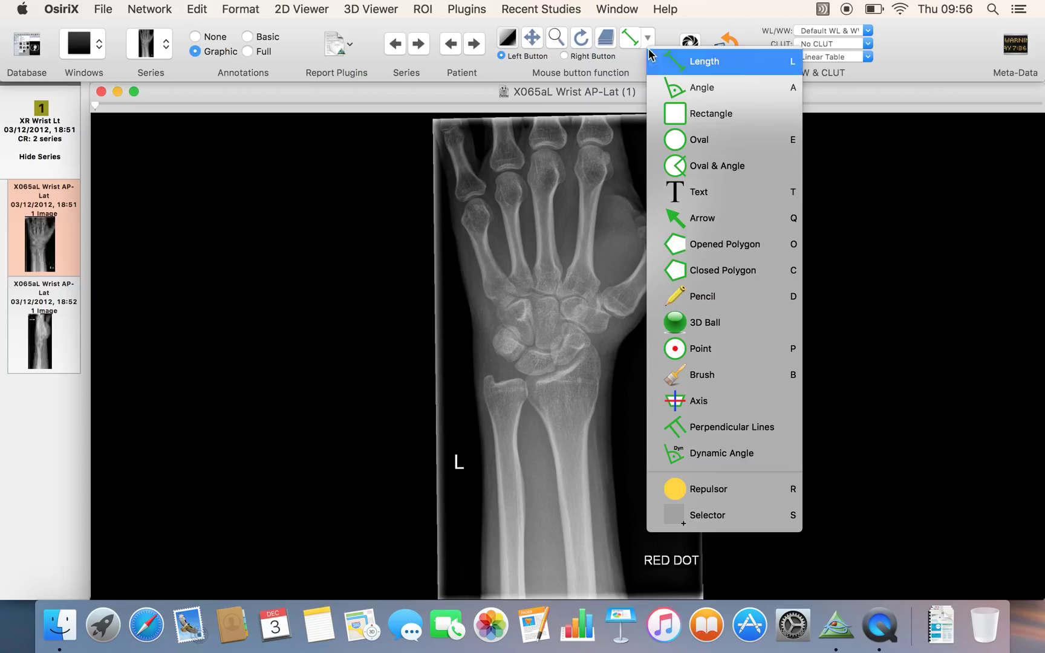
# Shutter the AP view to a rectangle around the wrist that excludes the RED DOT label.
pyautogui.click(674, 114)
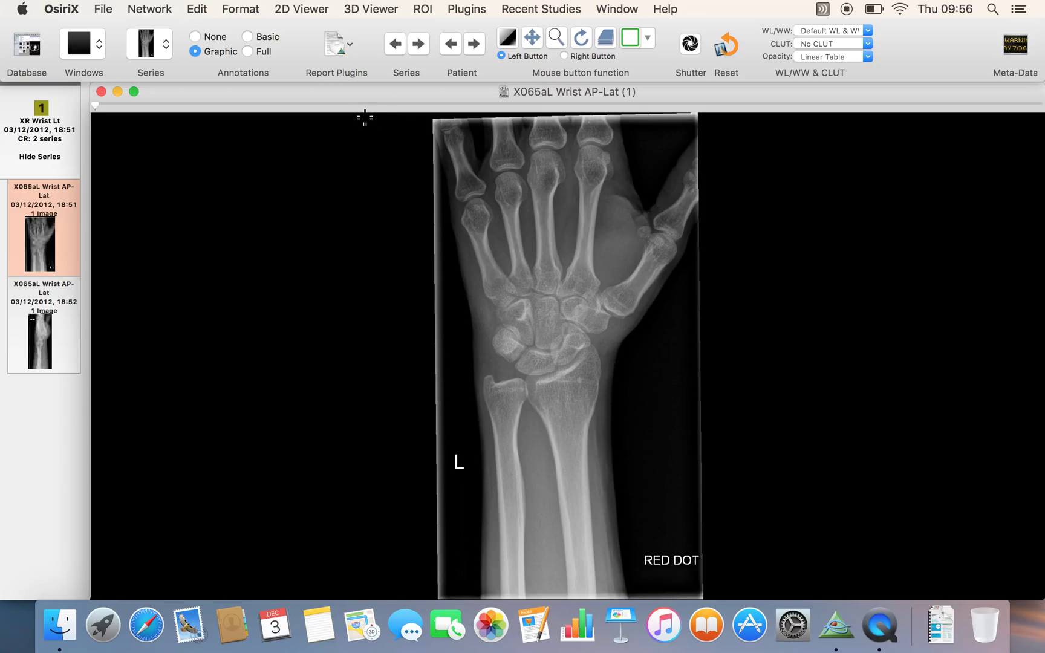
pyautogui.moveTo(365, 119)
pyautogui.mouseDown()
pyautogui.moveTo(704, 406)
pyautogui.moveTo(795, 550)
pyautogui.mouseUp()
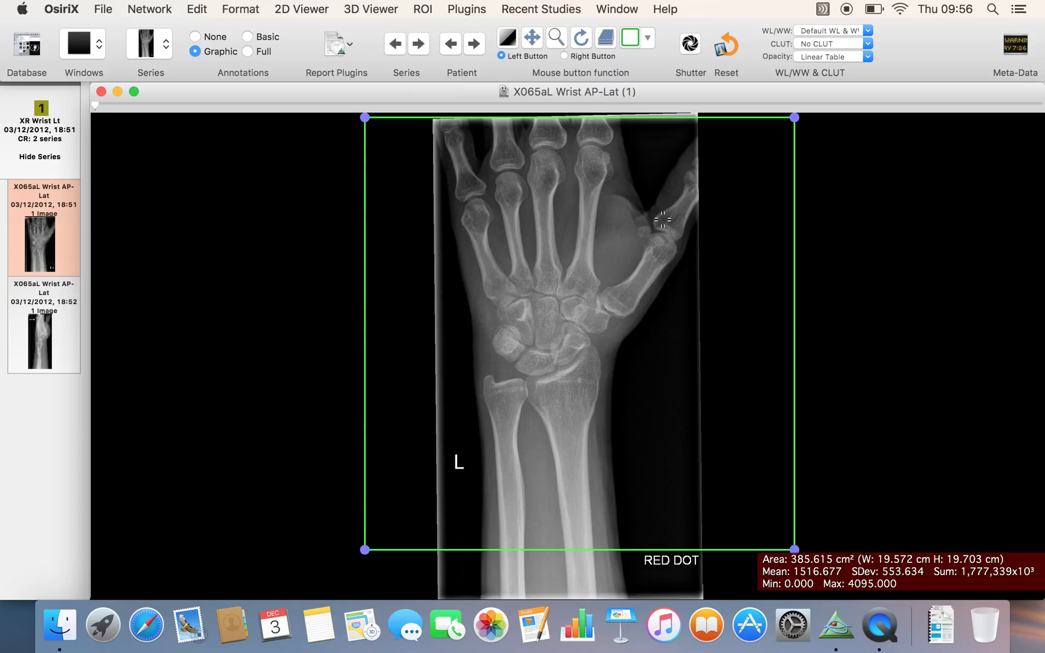
pyautogui.click(690, 45)
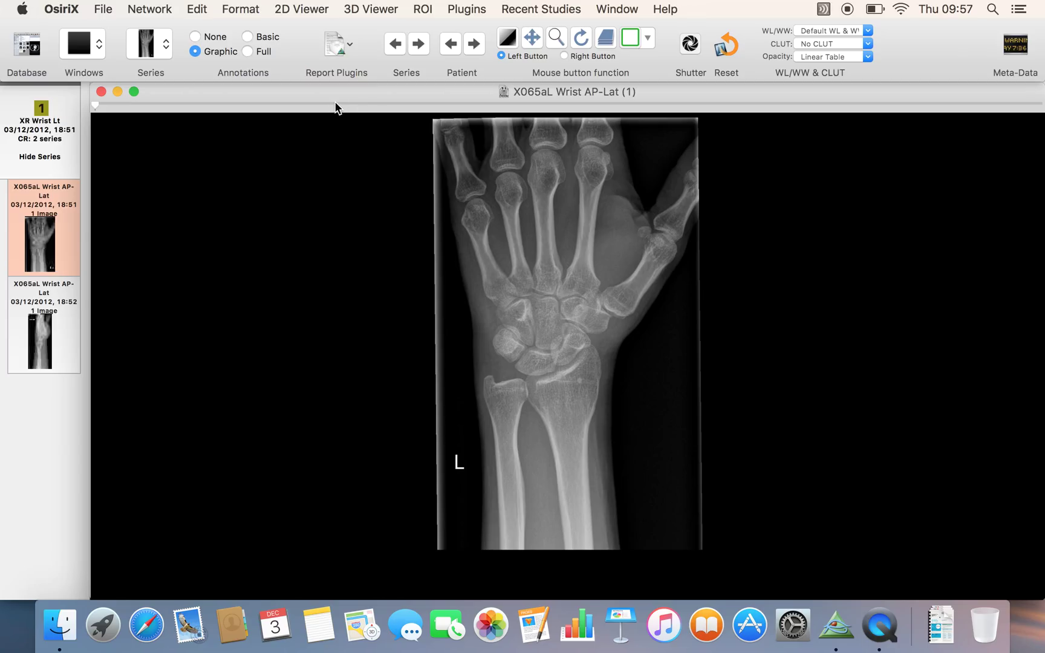
pyautogui.click(113, 10)
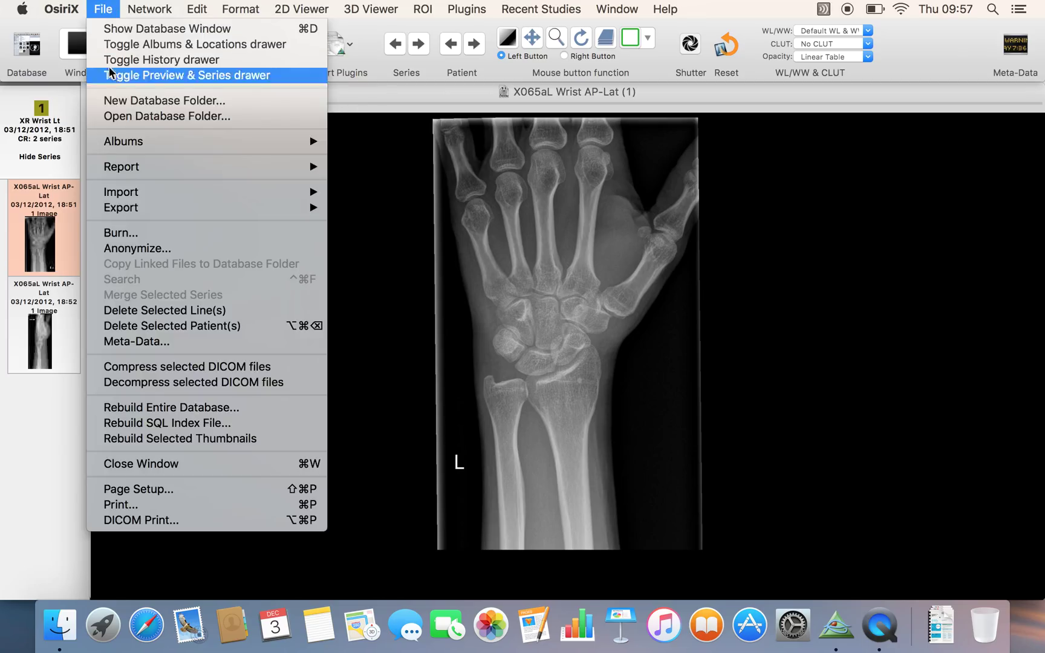
pyautogui.moveTo(120, 208)
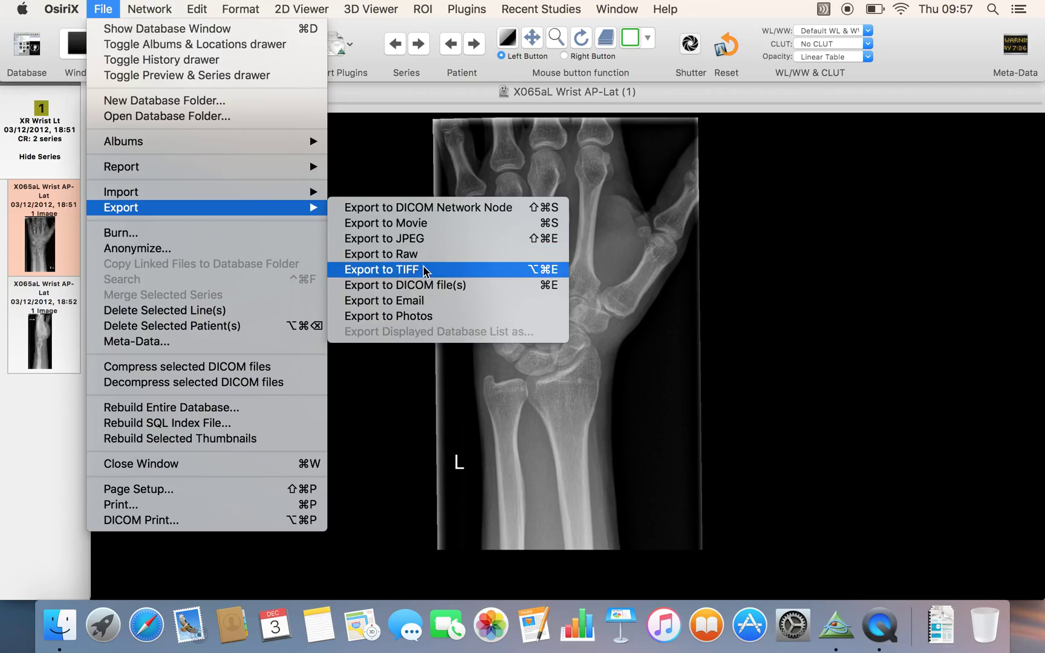
# Export the cropped AP view as a DICOM file with an empty series name.
pyautogui.click(485, 293)
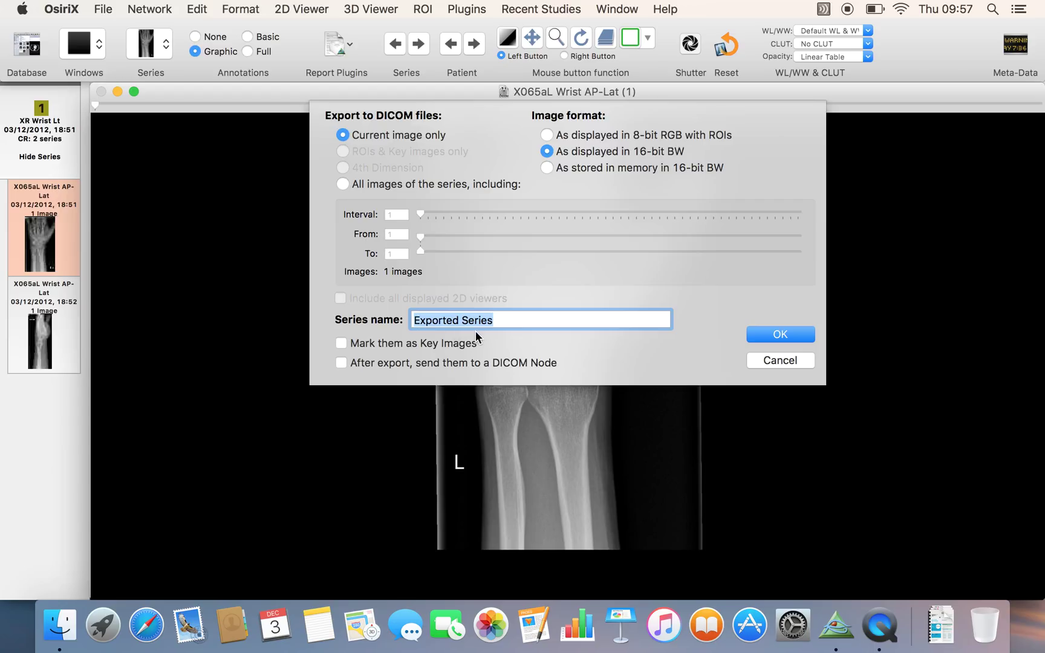
pyautogui.press('BackSpace')
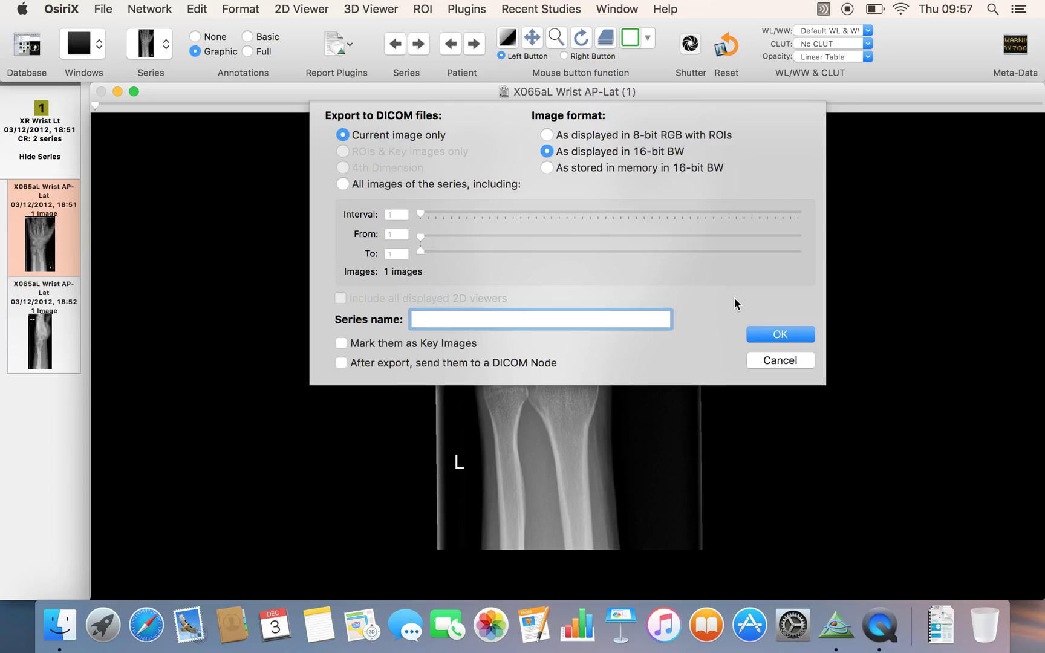
pyautogui.click(762, 335)
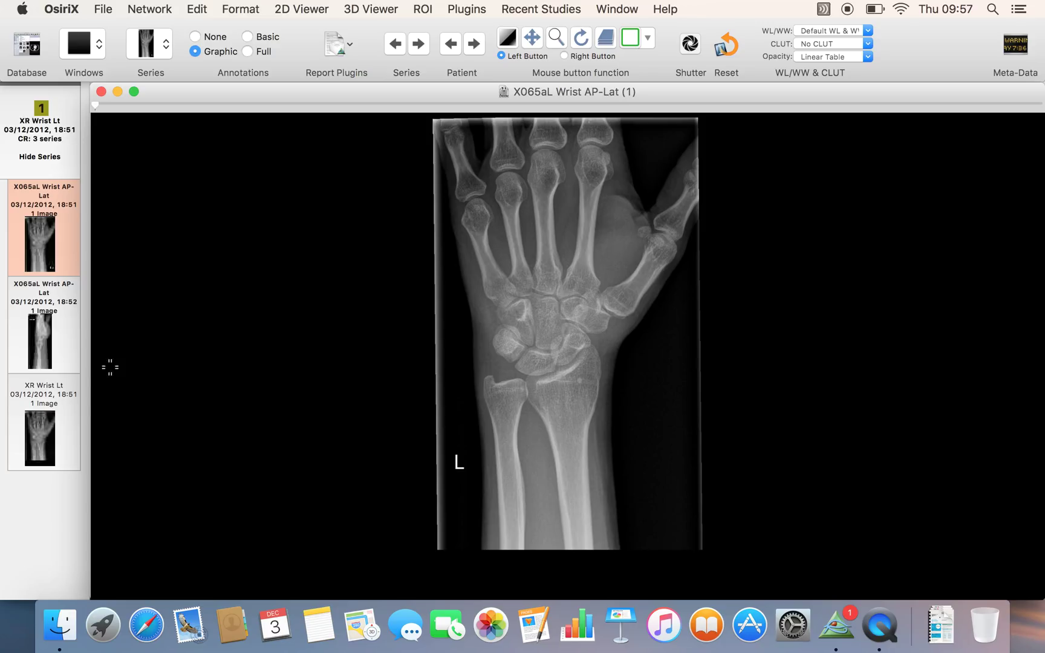
# Review the new third series, then the original AP and lateral views.
pyautogui.click(56, 433)
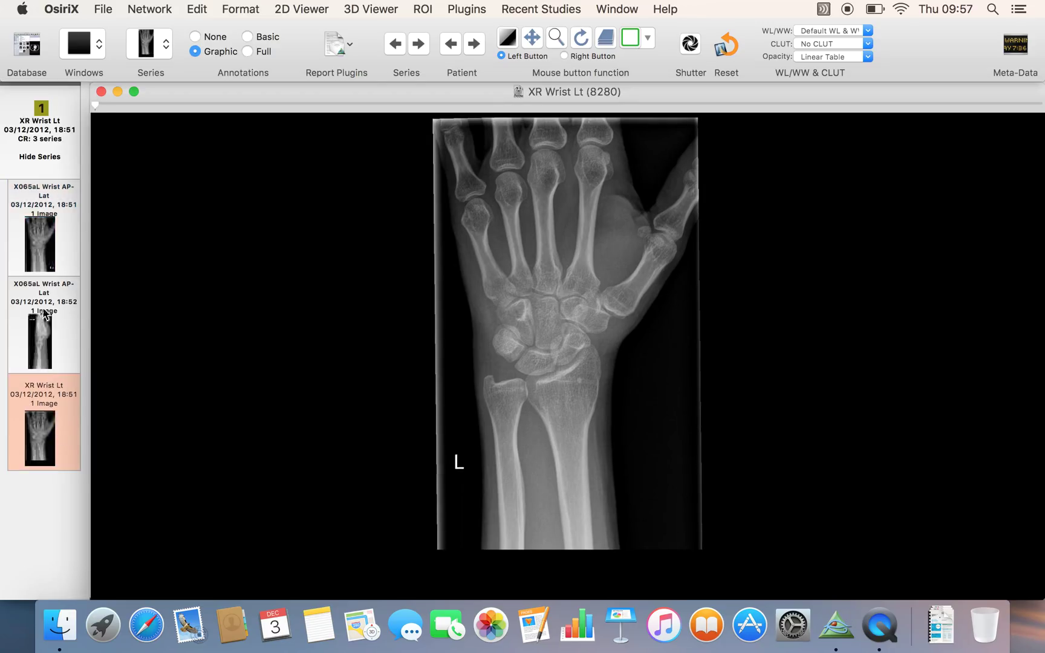
pyautogui.click(45, 249)
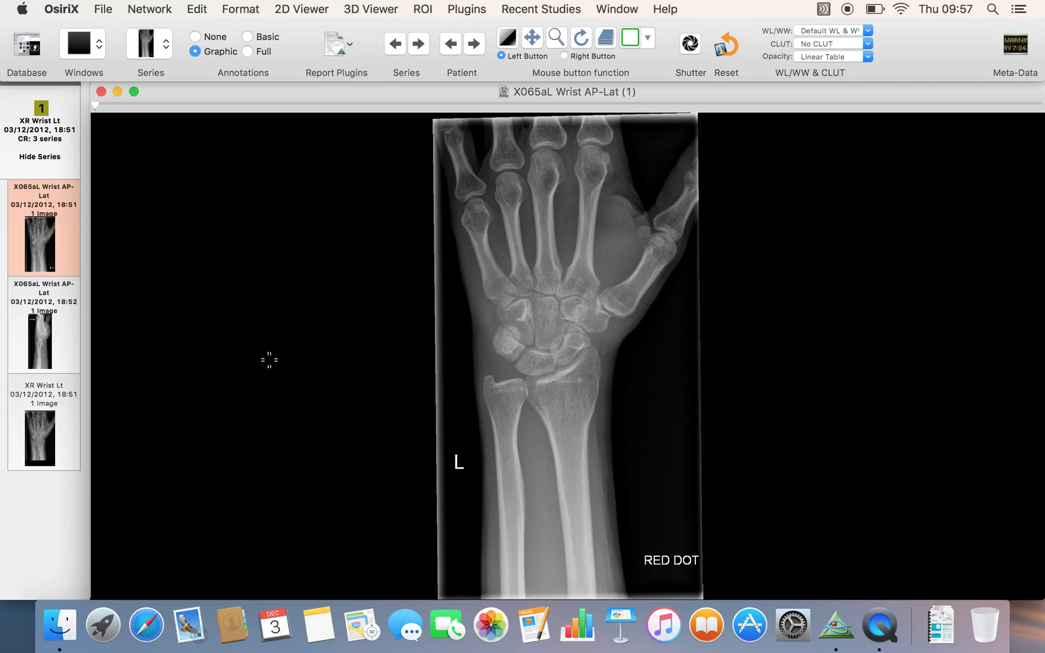
pyautogui.click(52, 324)
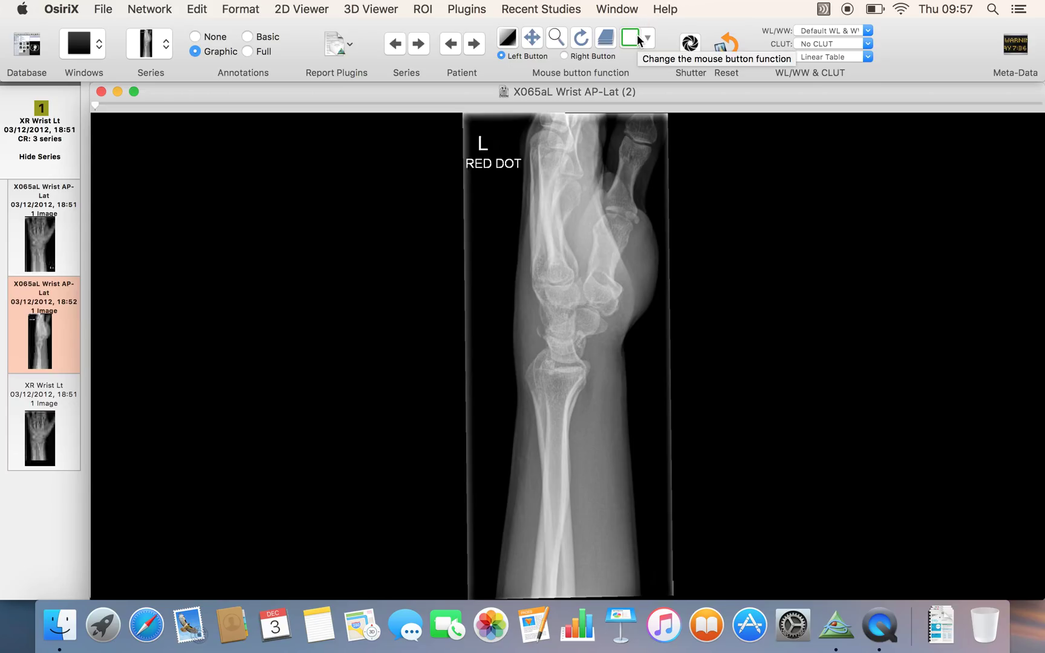
# Shutter the lateral view to a rectangle around the forearm below the RED DOT label.
pyautogui.click(423, 177)
pyautogui.moveTo(423, 176); pyautogui.dragTo(768, 584)
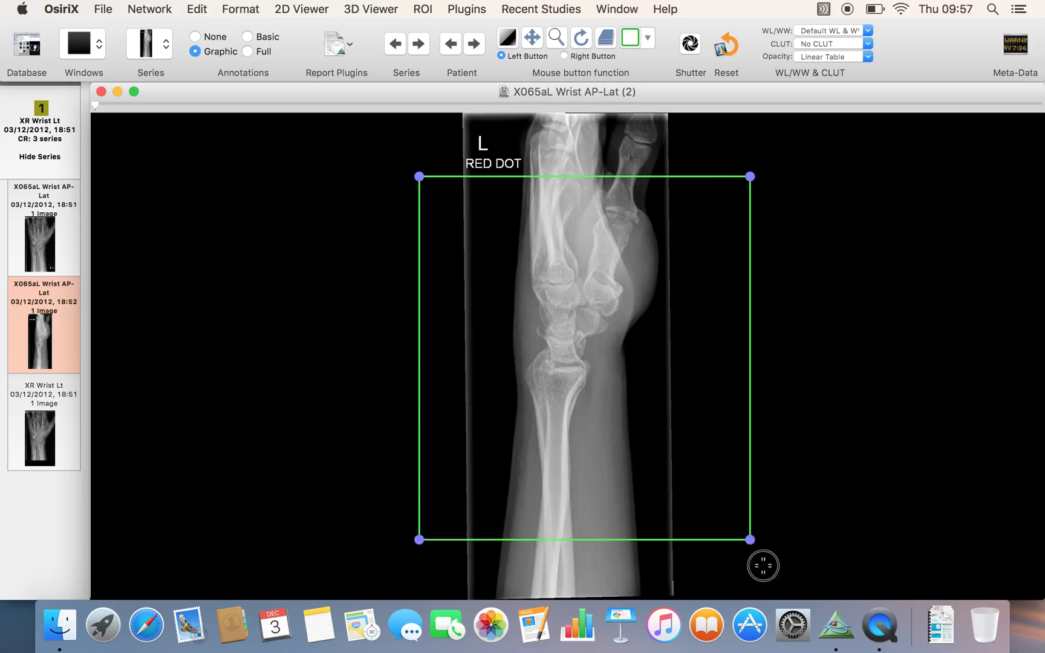
pyautogui.moveTo(768, 584); pyautogui.dragTo(767, 592)
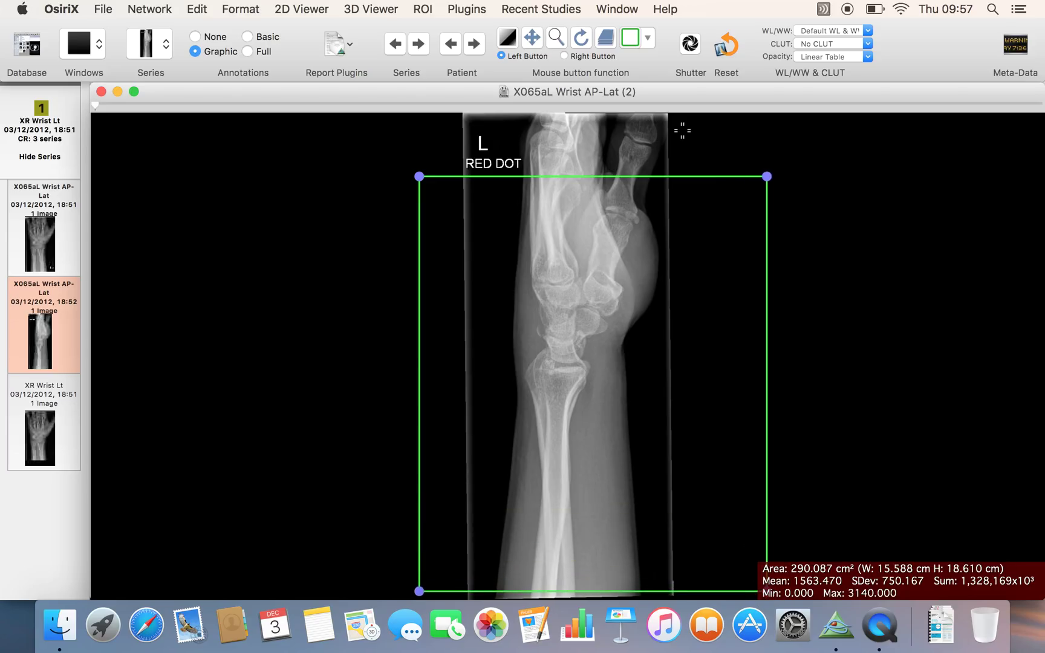
pyautogui.click(690, 43)
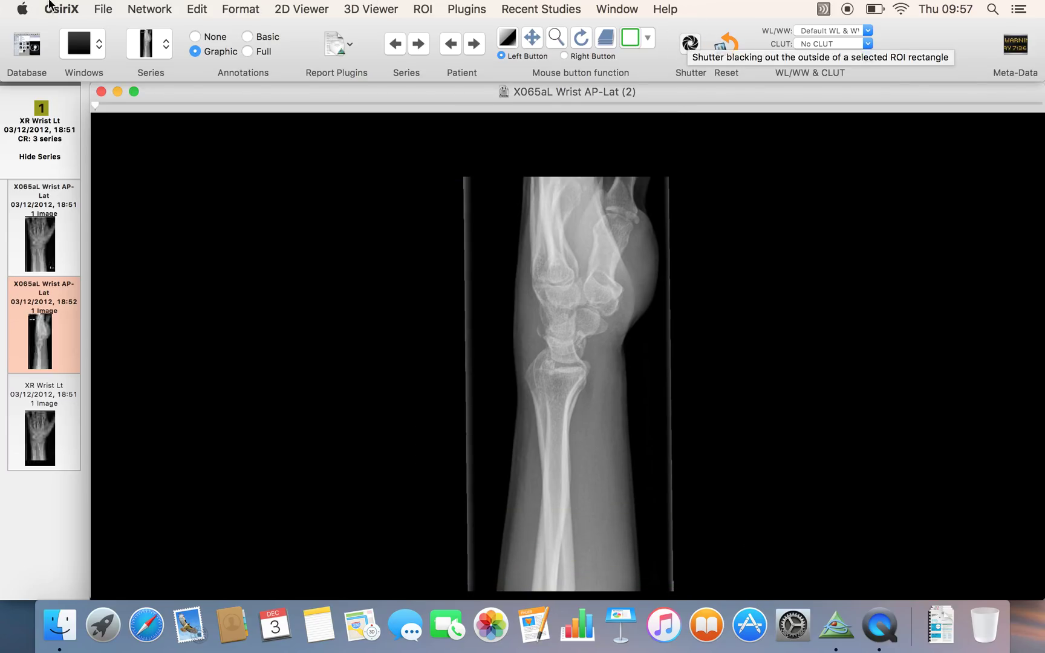
pyautogui.click(107, 11)
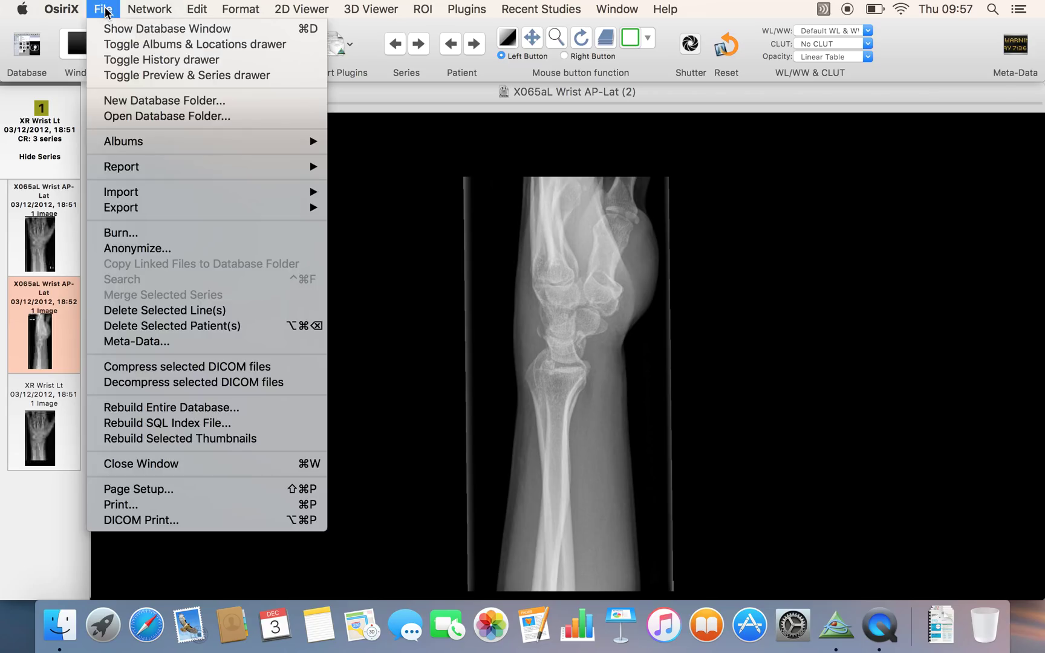
pyautogui.click(106, 11)
# Pan the lateral wrist image upward and zoom in to enlarge it.
pyautogui.click(582, 237)
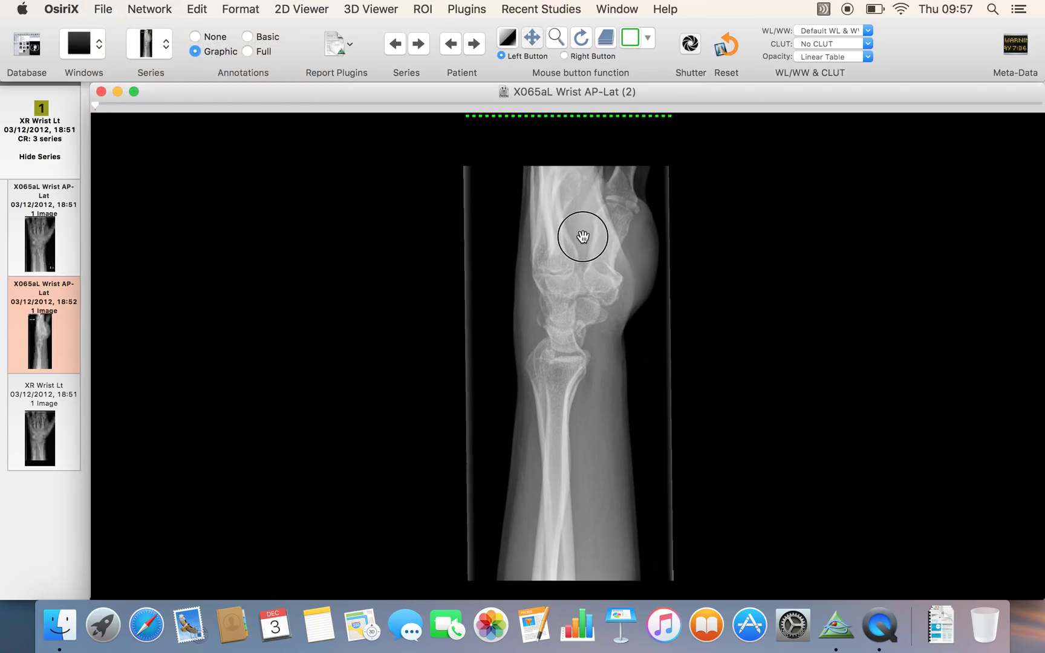
pyautogui.moveTo(582, 237); pyautogui.dragTo(583, 217)
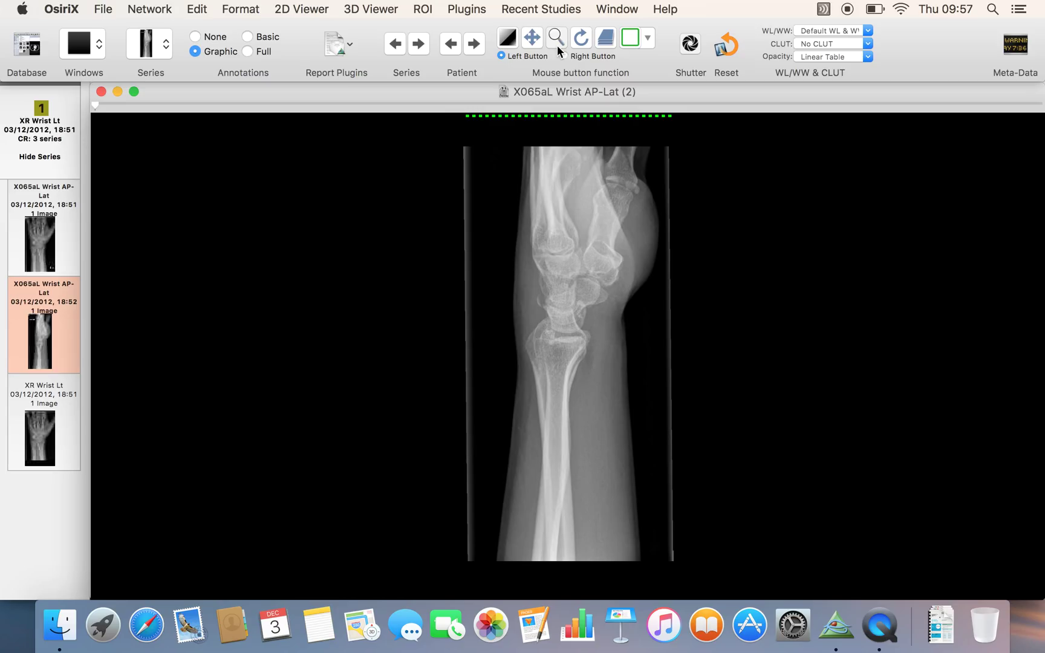
pyautogui.moveTo(556, 250); pyautogui.dragTo(558, 234)
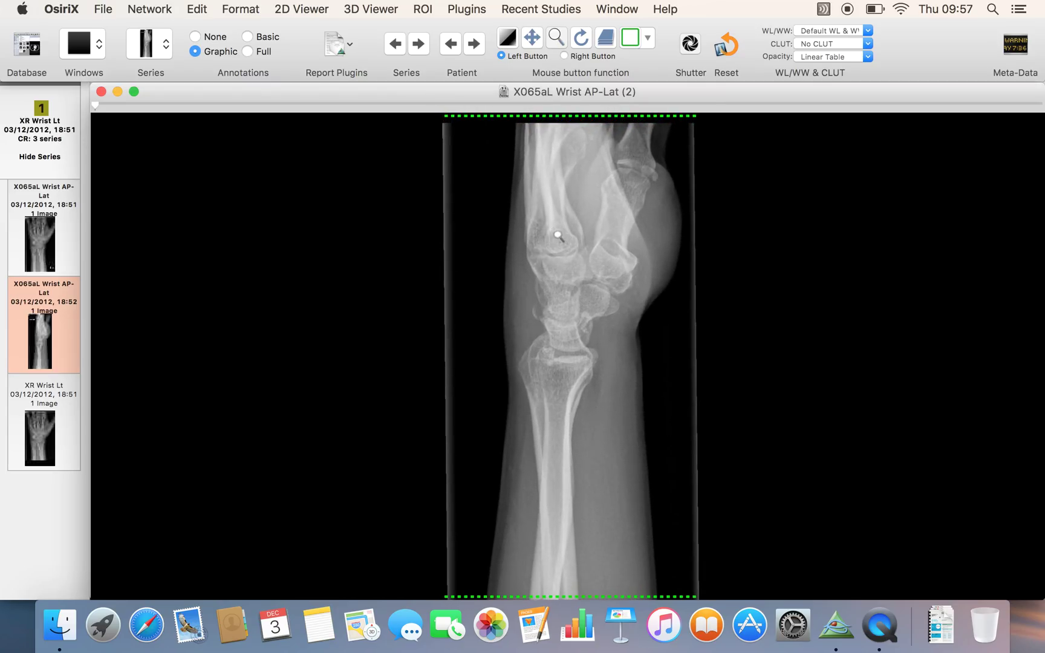
# Export the cropped lateral view as a new DICOM series.
pyautogui.click(111, 6)
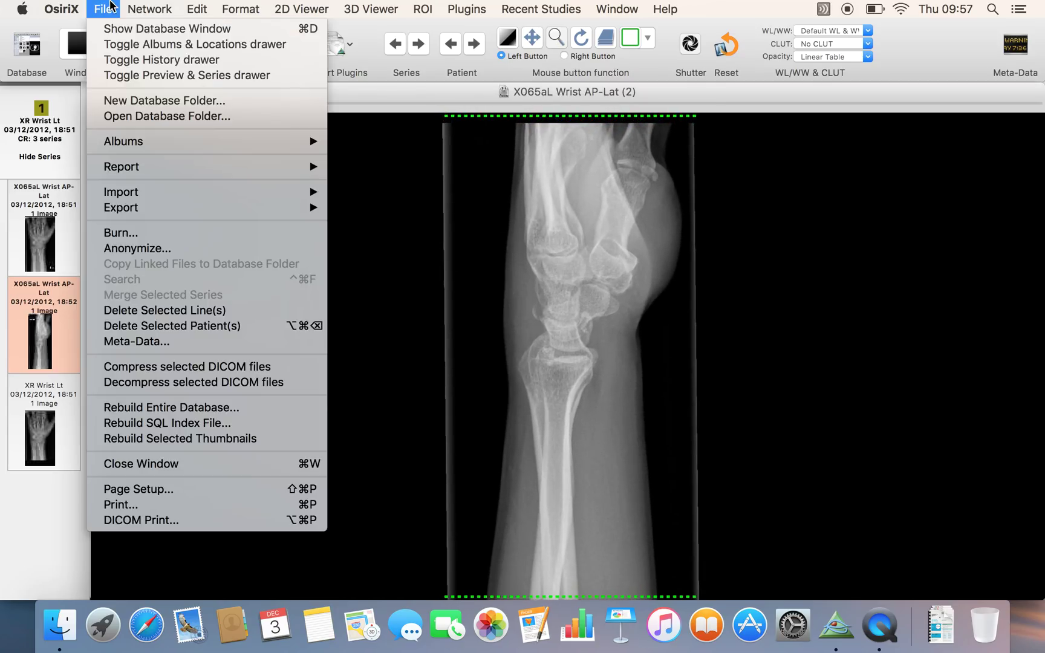
pyautogui.moveTo(121, 208)
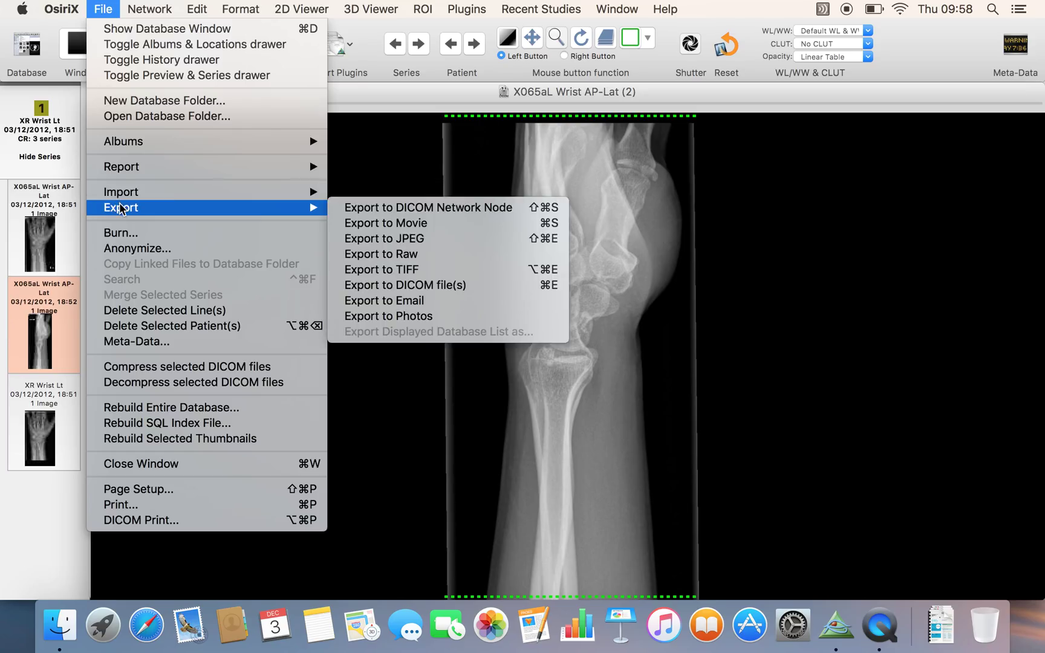
pyautogui.click(393, 285)
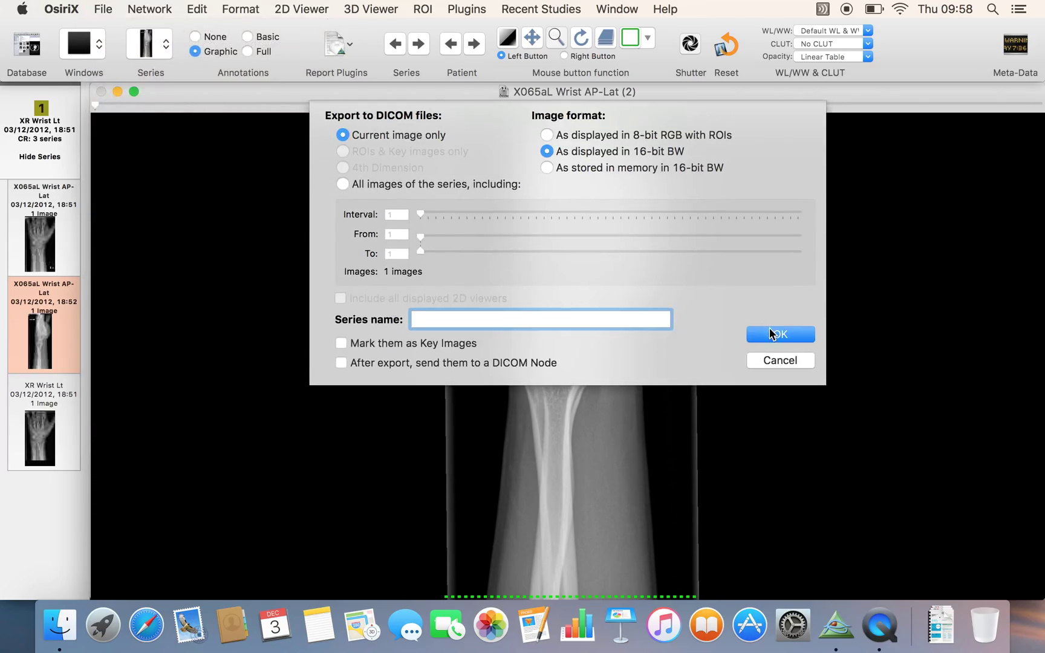
pyautogui.click(771, 334)
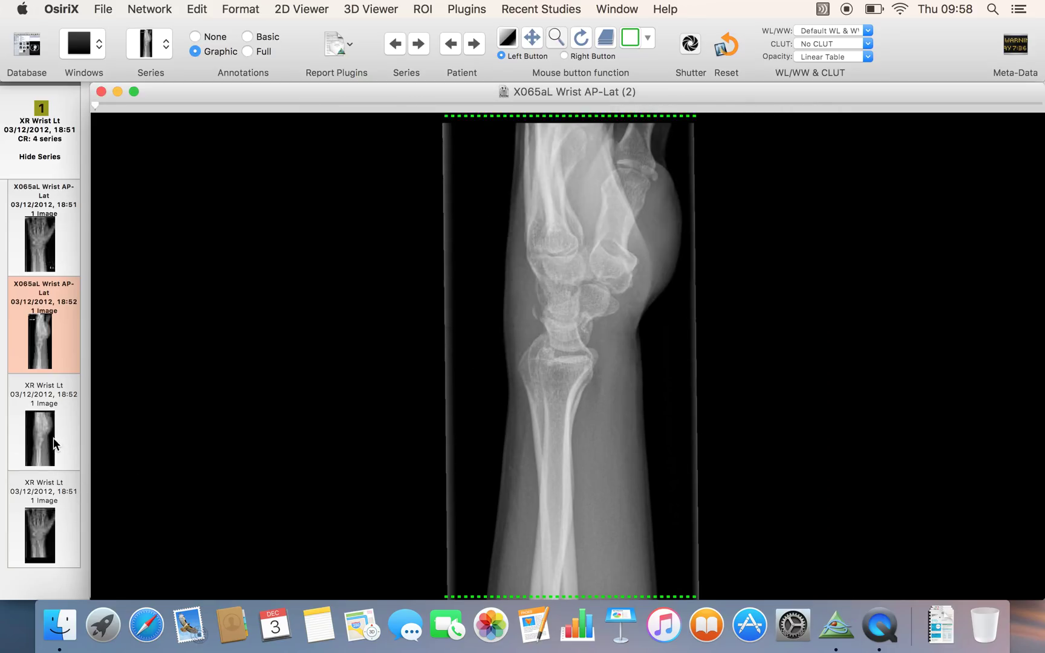
# Review all four series, ending on the original lateral wrist image.
pyautogui.click(47, 250)
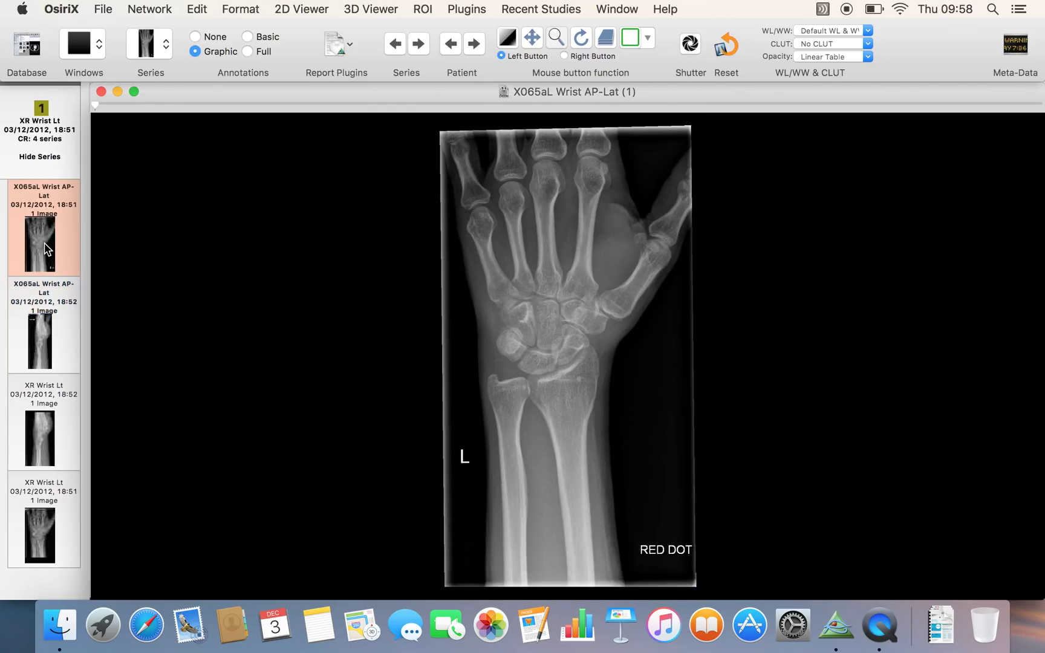
pyautogui.click(57, 350)
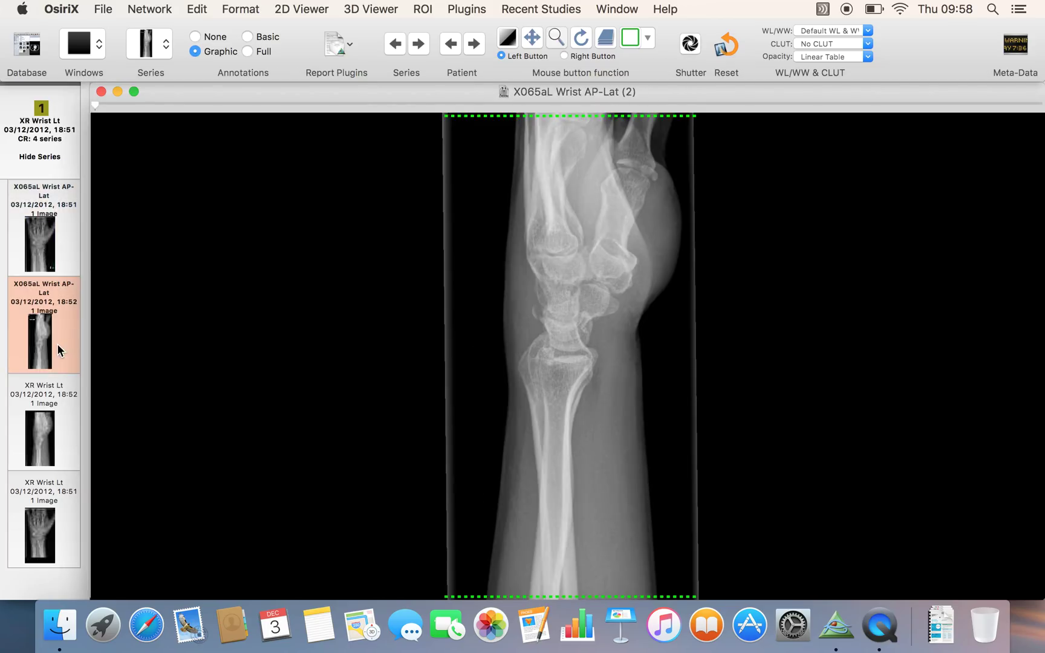
pyautogui.click(68, 427)
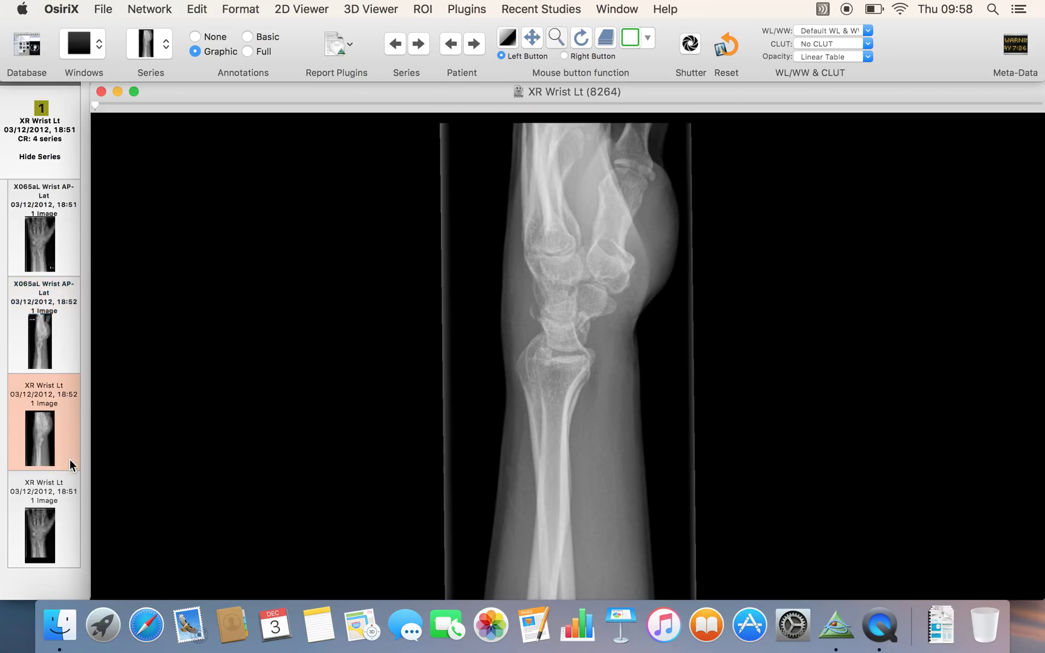
pyautogui.click(77, 537)
pyautogui.click(51, 341)
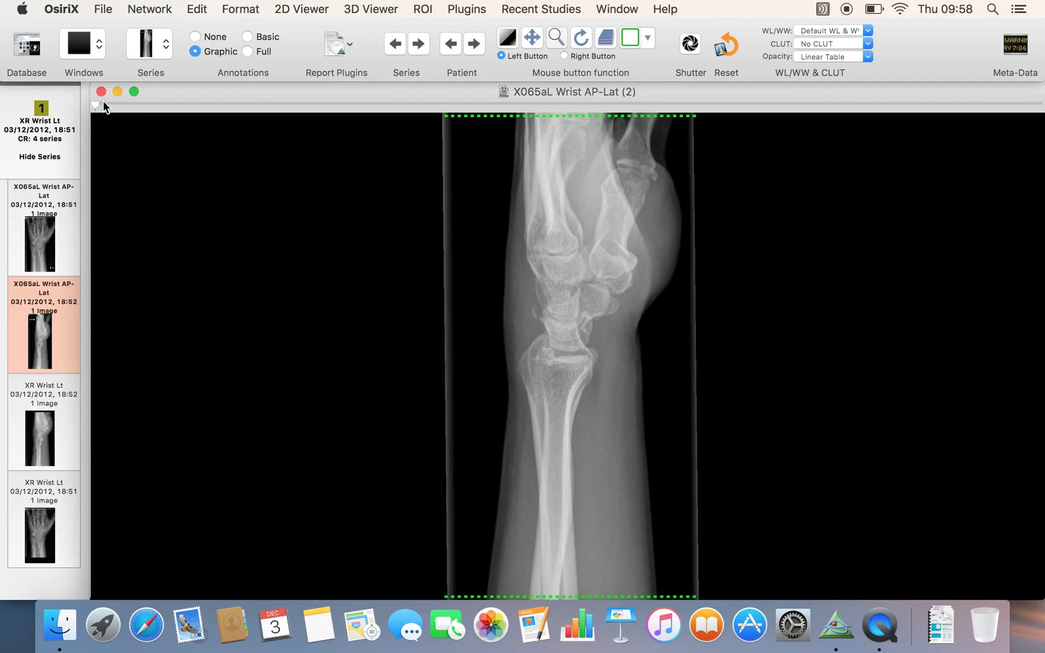
# Close the viewer and delete both original X065aL wrist images from the database.
pyautogui.click(101, 91)
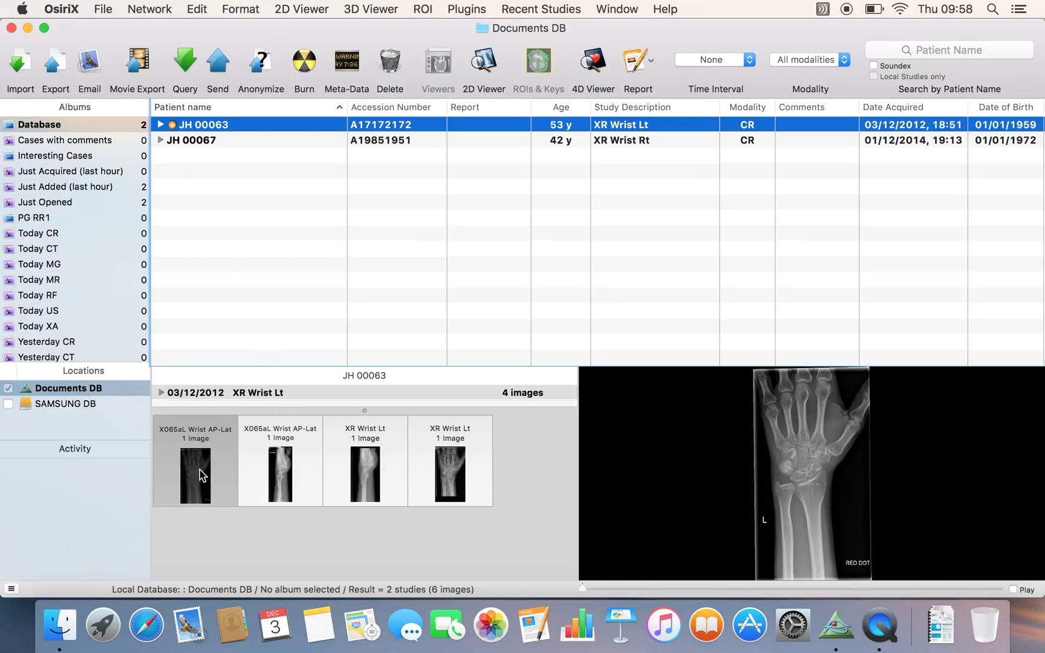
pyautogui.click(276, 481)
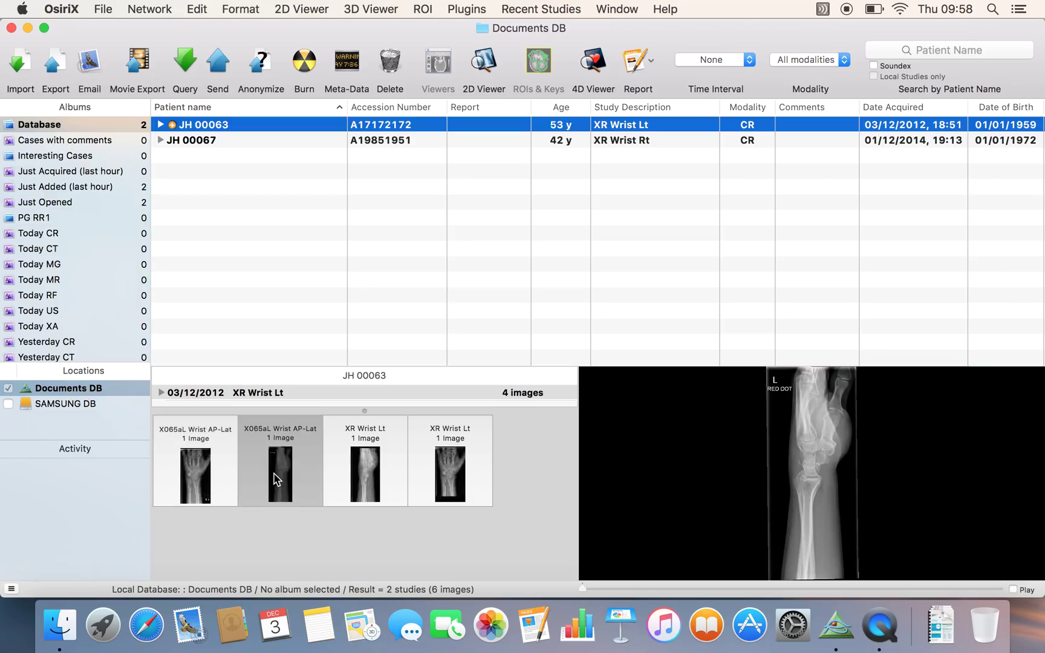
pyautogui.click(227, 480)
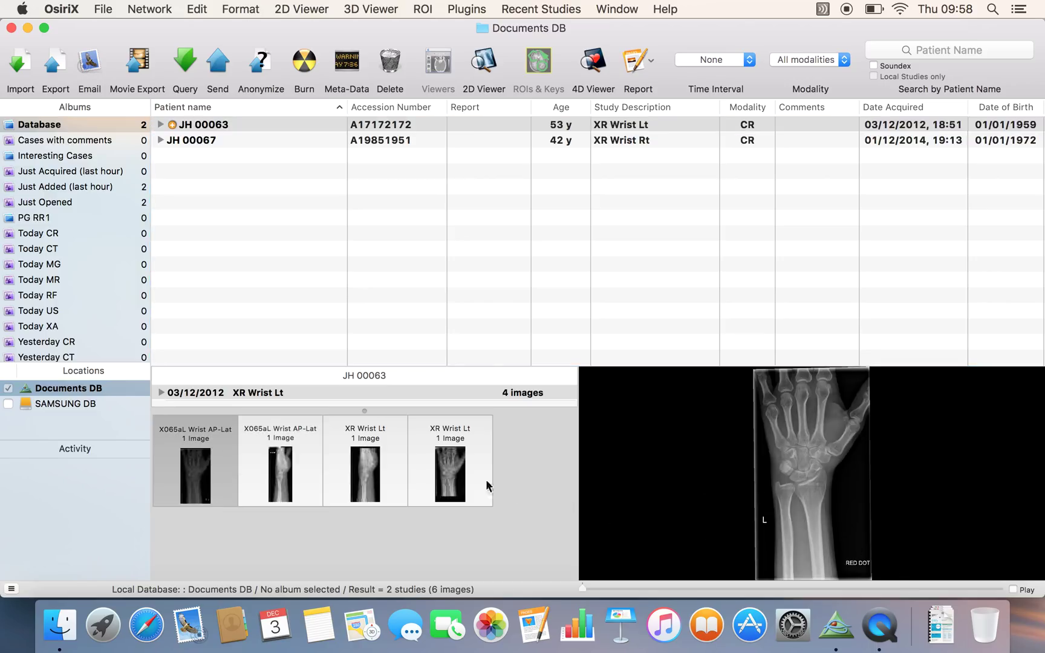
pyautogui.click(309, 459)
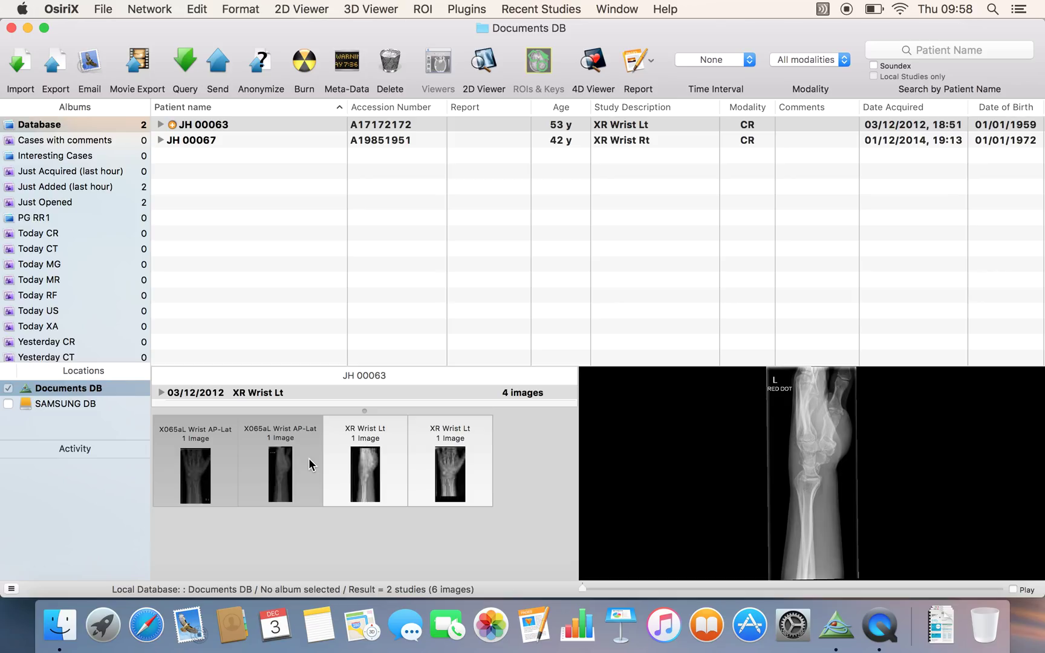
pyautogui.press('Delete')
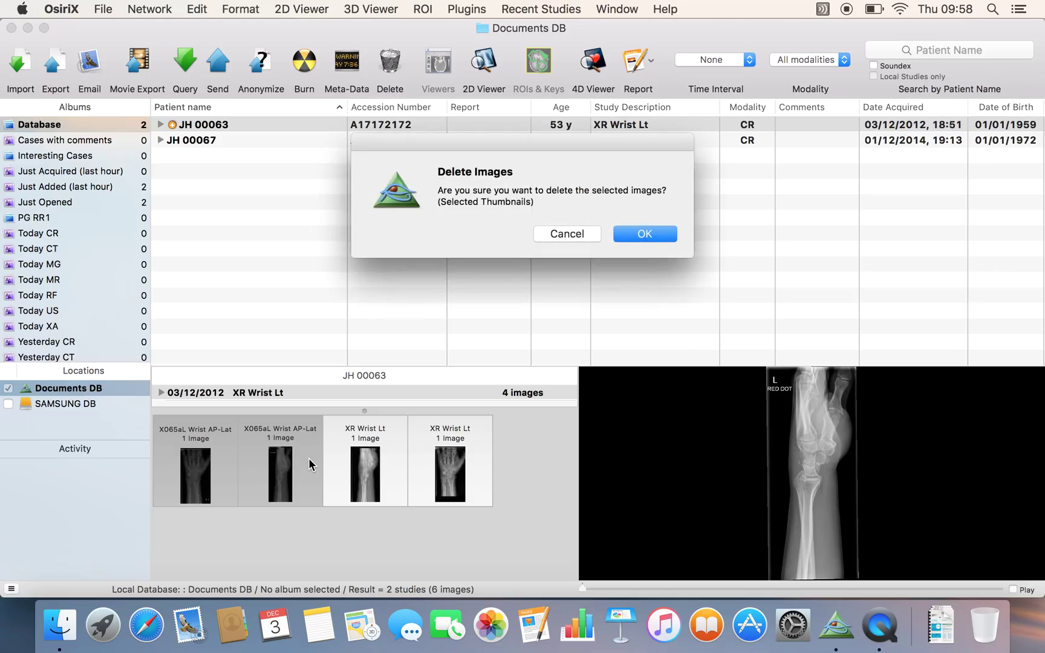
pyautogui.click(631, 233)
pyautogui.click(276, 486)
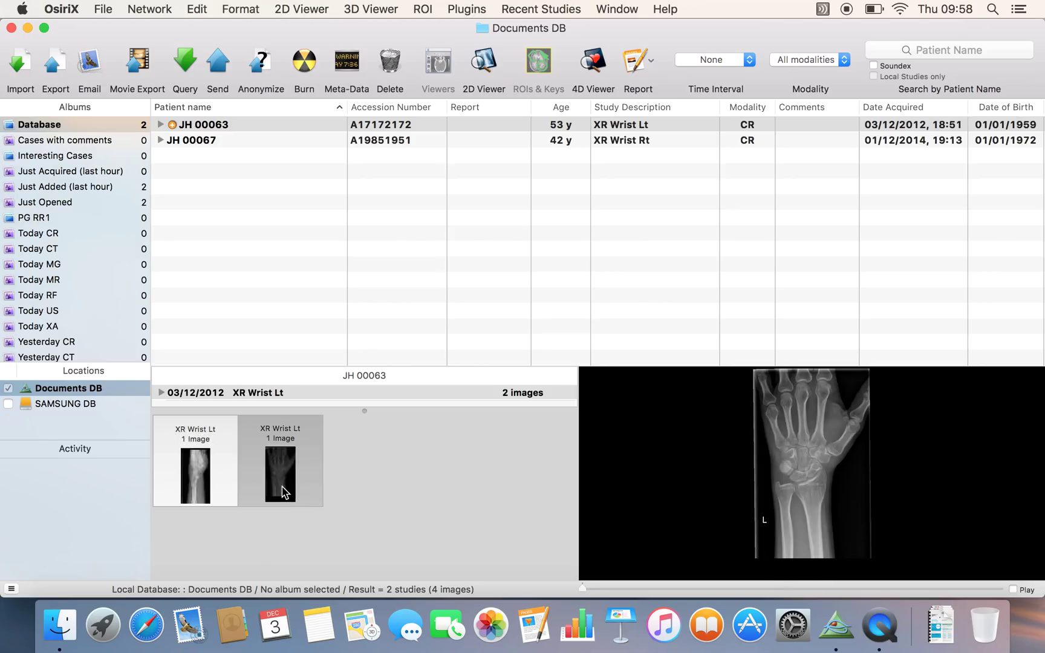
# Open the two-series XR Wrist Lt study and view its cropped AP and lateral images.
pyautogui.click(207, 471)
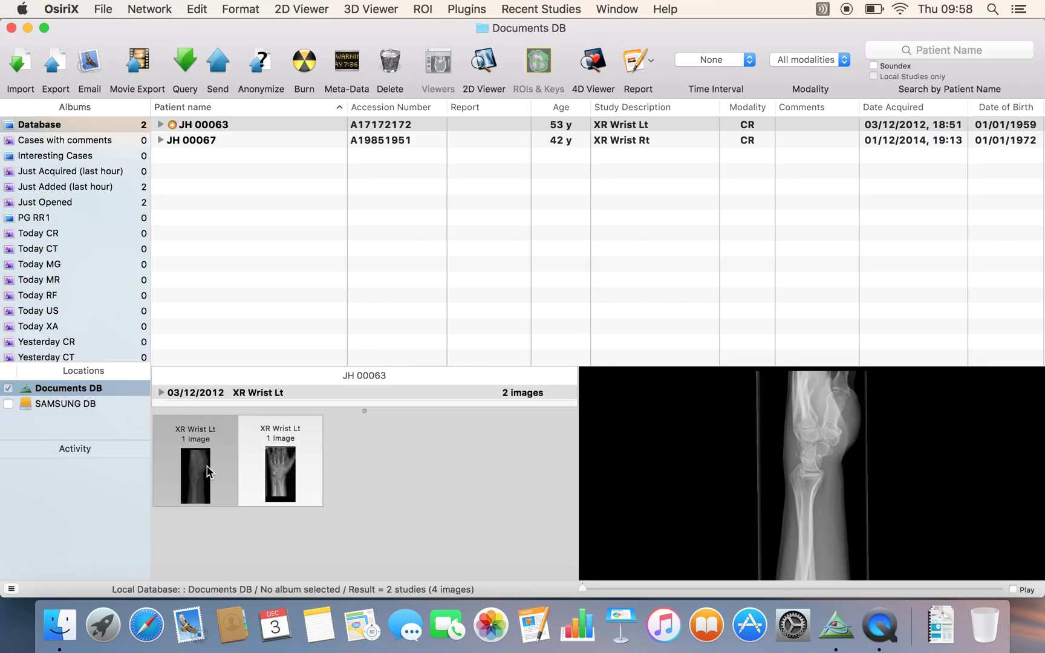
pyautogui.doubleClick(206, 471)
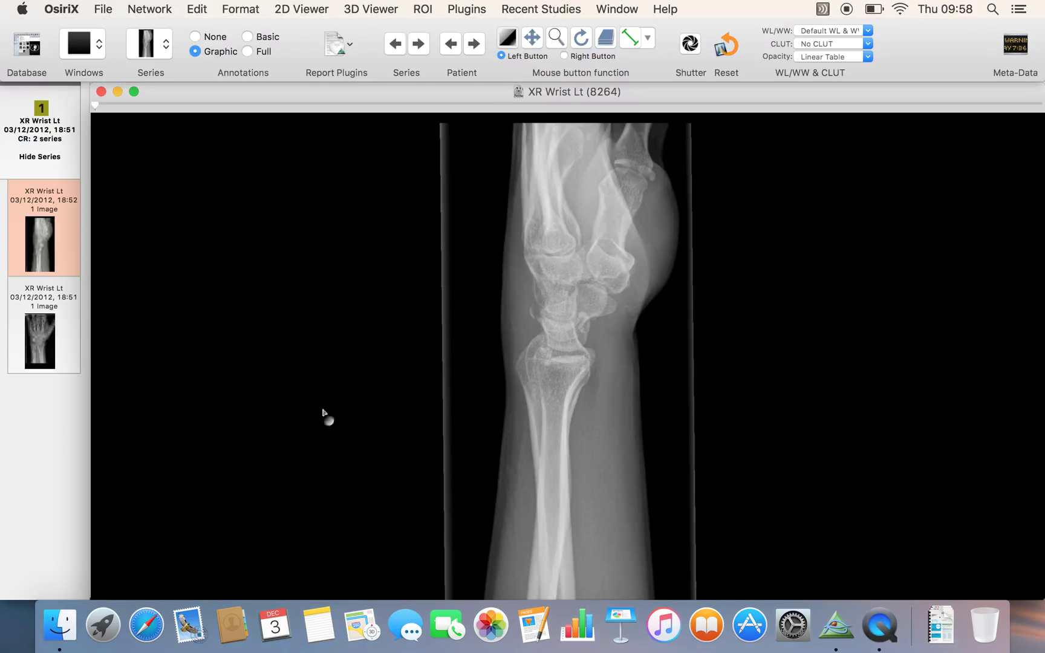
pyautogui.click(49, 327)
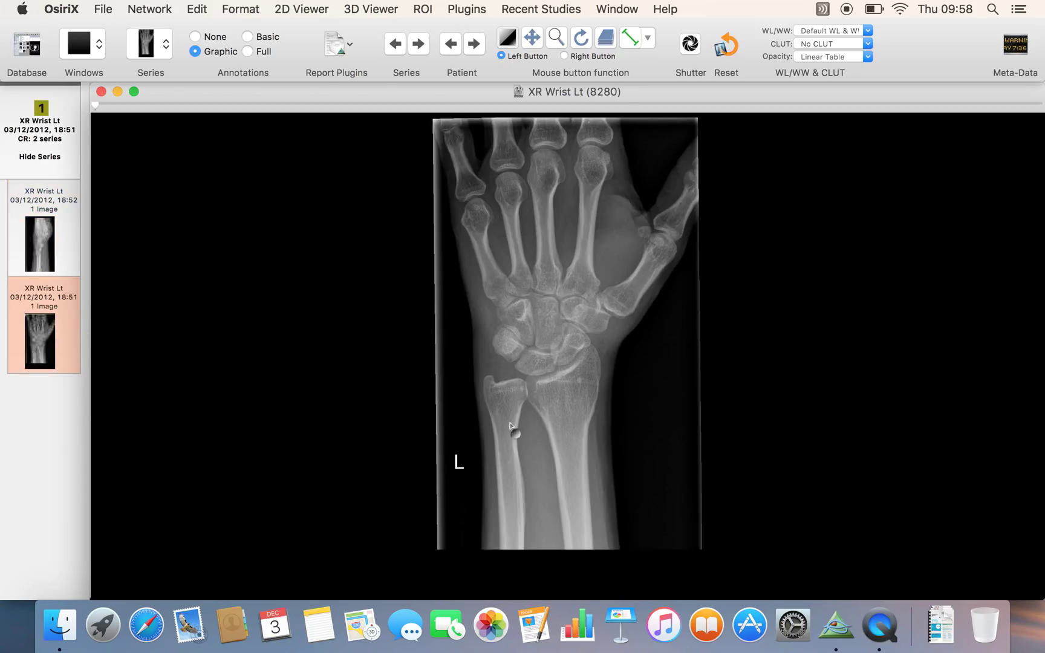
pyautogui.click(54, 246)
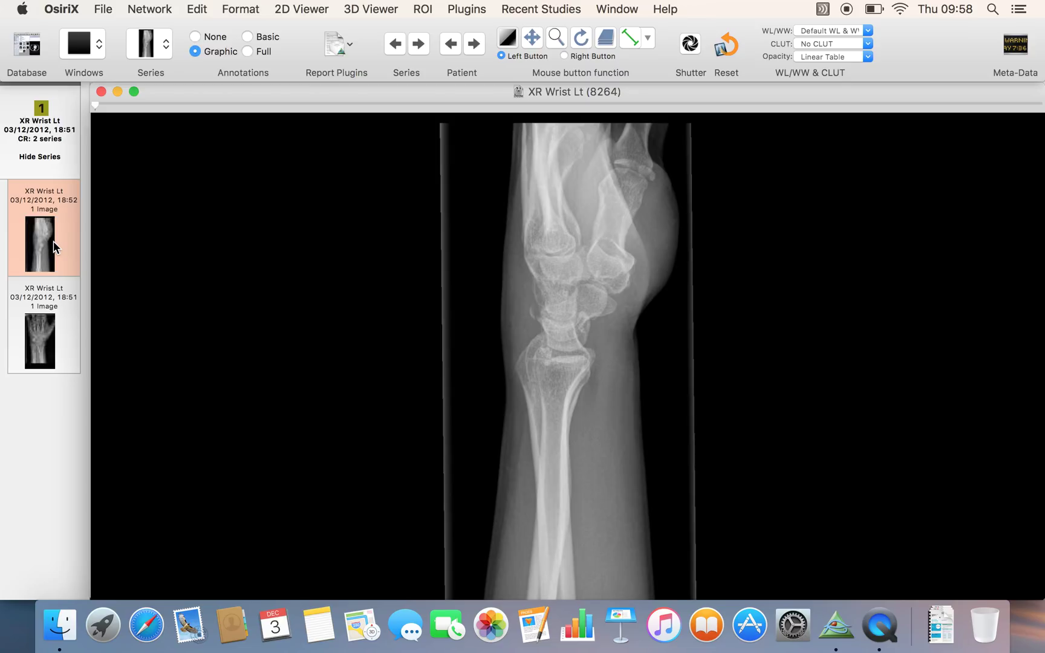